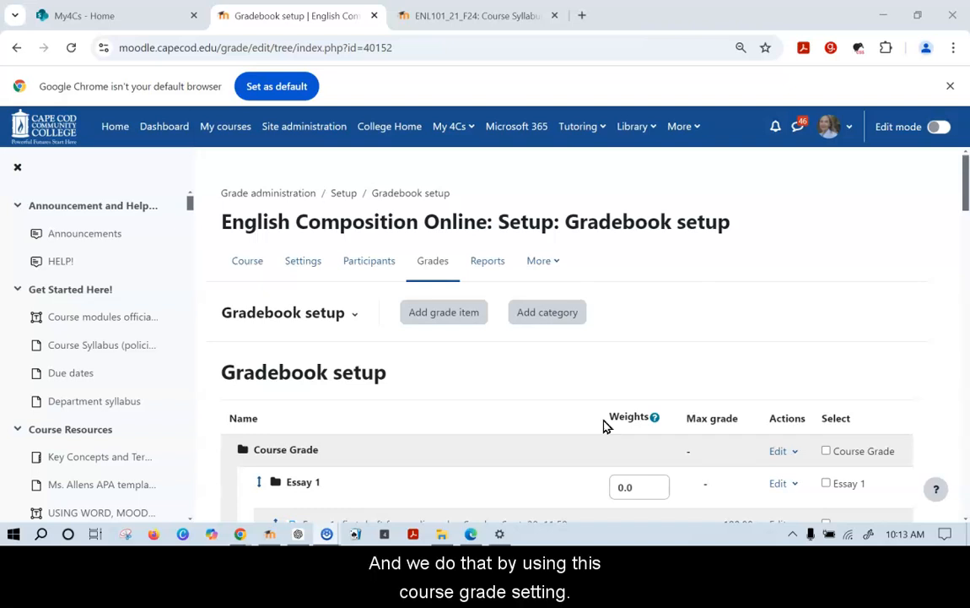
Open the settings of the Course Grade category and try Simple weighted mean of grades as its aggregation.
{"action": "scroll", "coordinate": [547, 377], "scroll_direction": "down", "scroll_amount": 2}
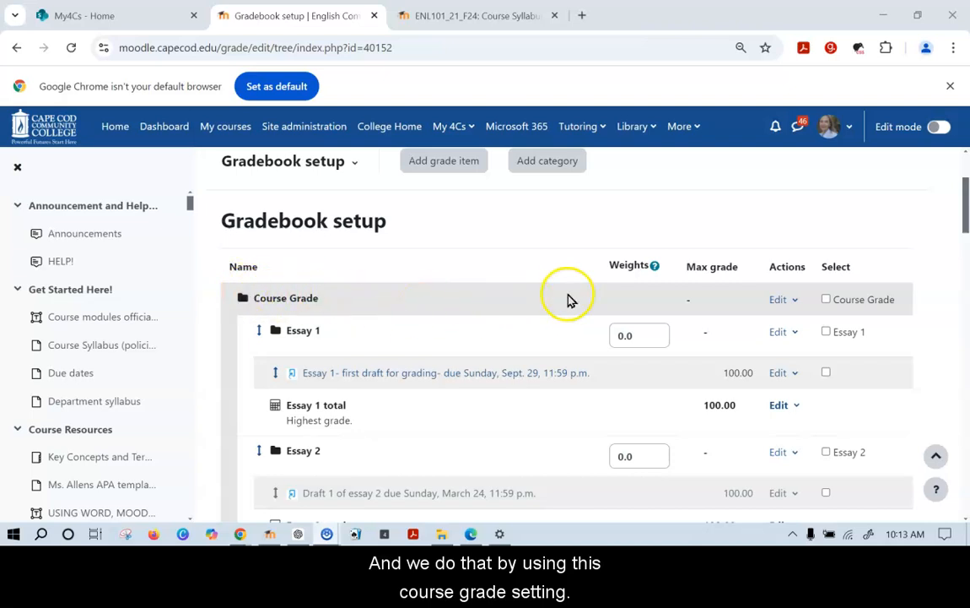
{"action": "left_click", "coordinate": [797, 301]}
{"action": "left_click", "coordinate": [773, 322]}
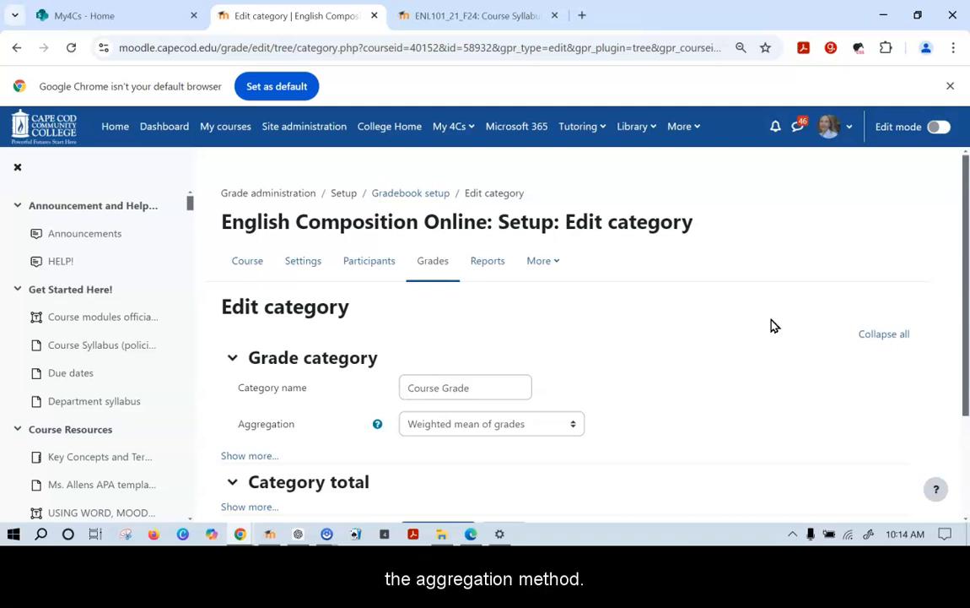
{"action": "scroll", "coordinate": [772, 329], "scroll_direction": "down", "scroll_amount": 3}
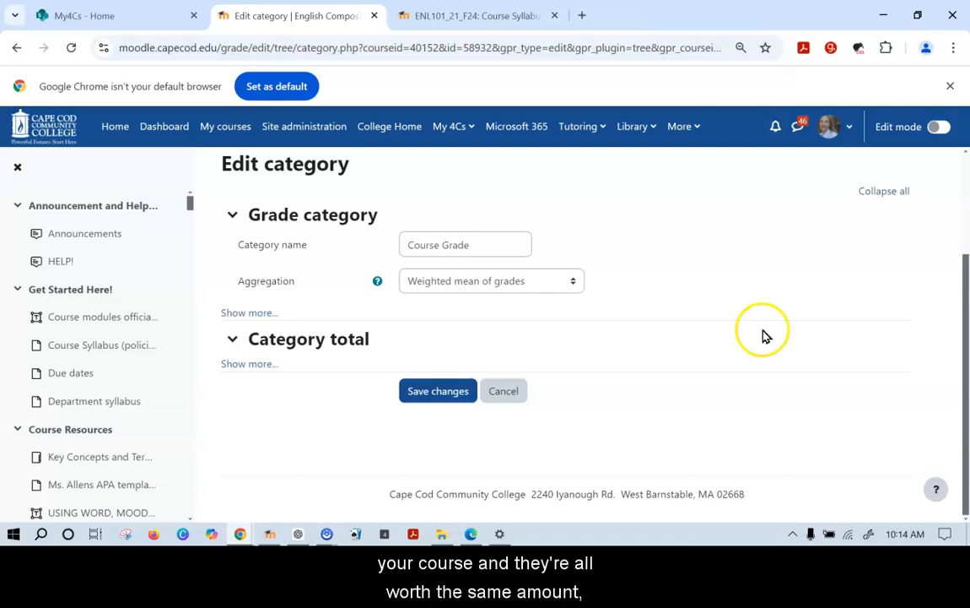
{"action": "left_click", "coordinate": [574, 282]}
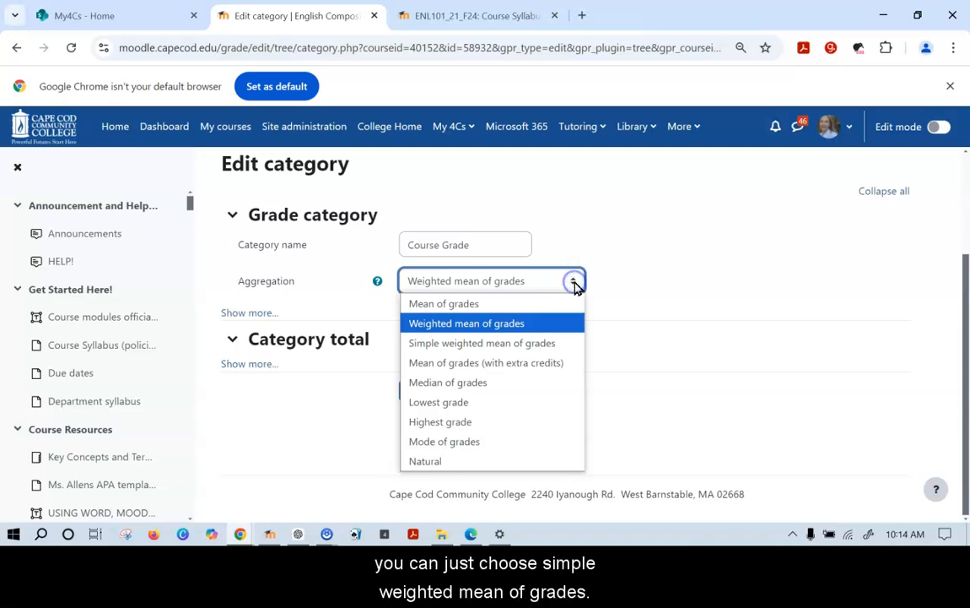
{"action": "left_click", "coordinate": [521, 346]}
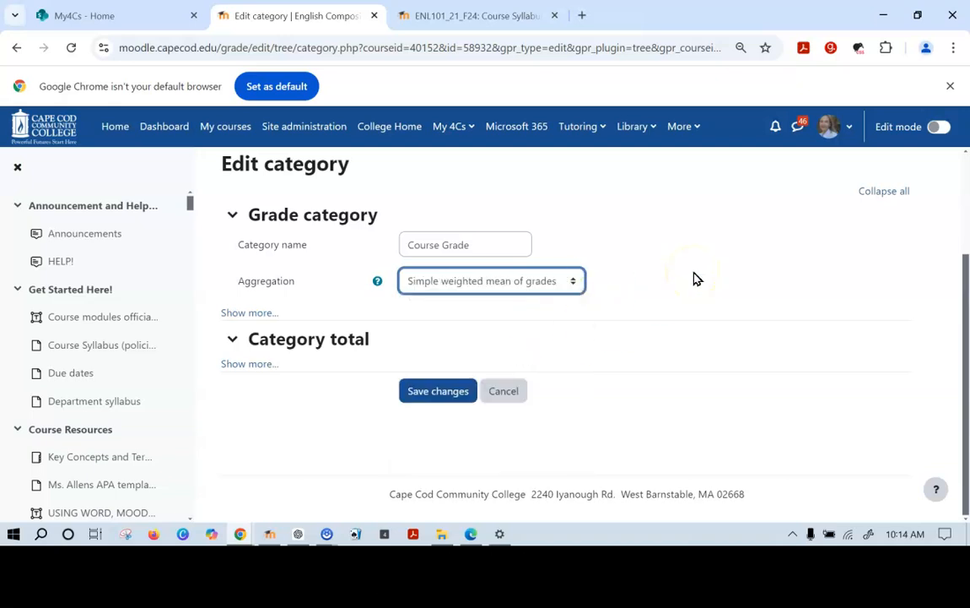
Set the Course Grade category's aggregation to Weighted mean of grades and save the category.
{"action": "left_click", "coordinate": [572, 281]}
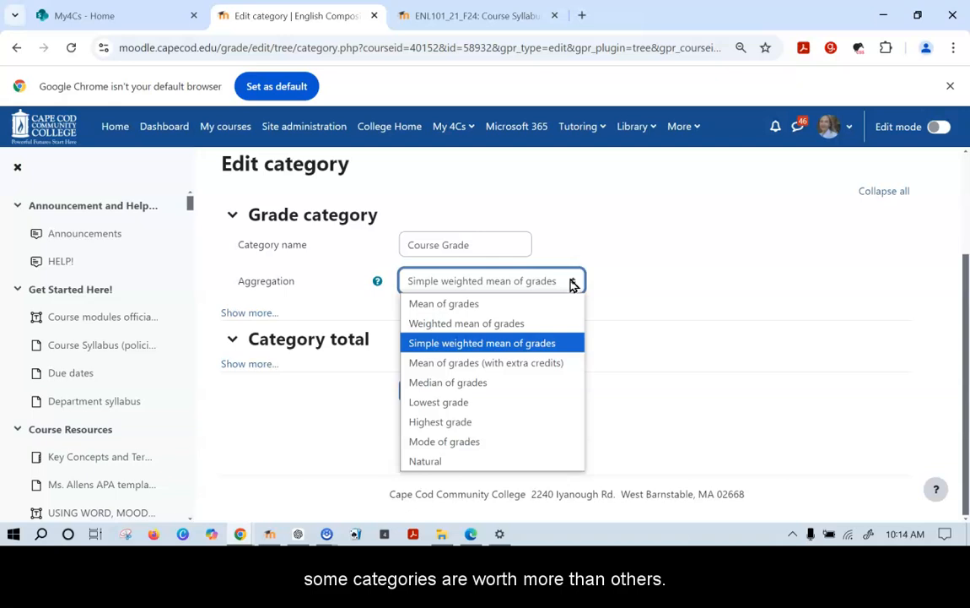
{"action": "left_click", "coordinate": [492, 329]}
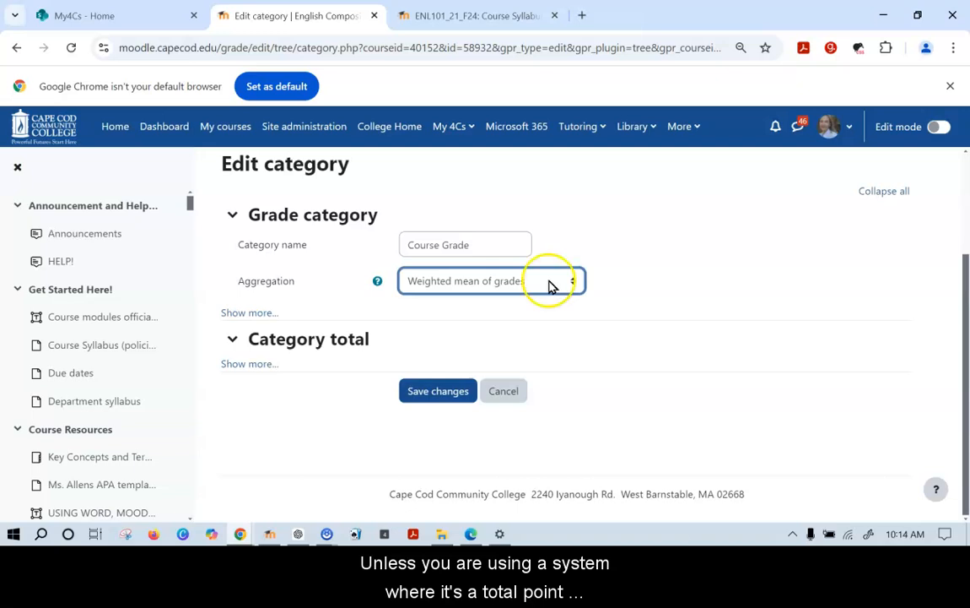
{"action": "left_click", "coordinate": [574, 281]}
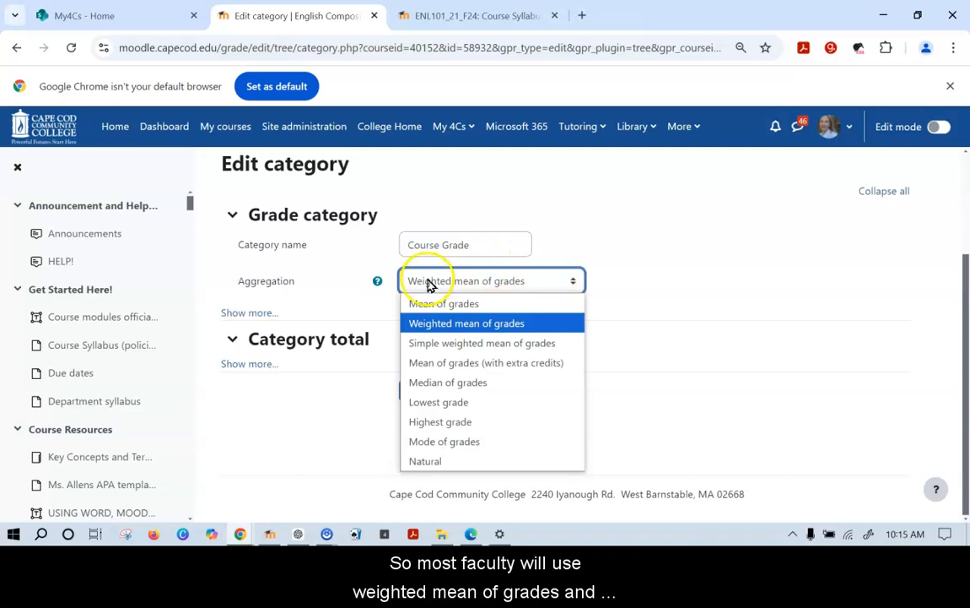
{"action": "left_click", "coordinate": [472, 282]}
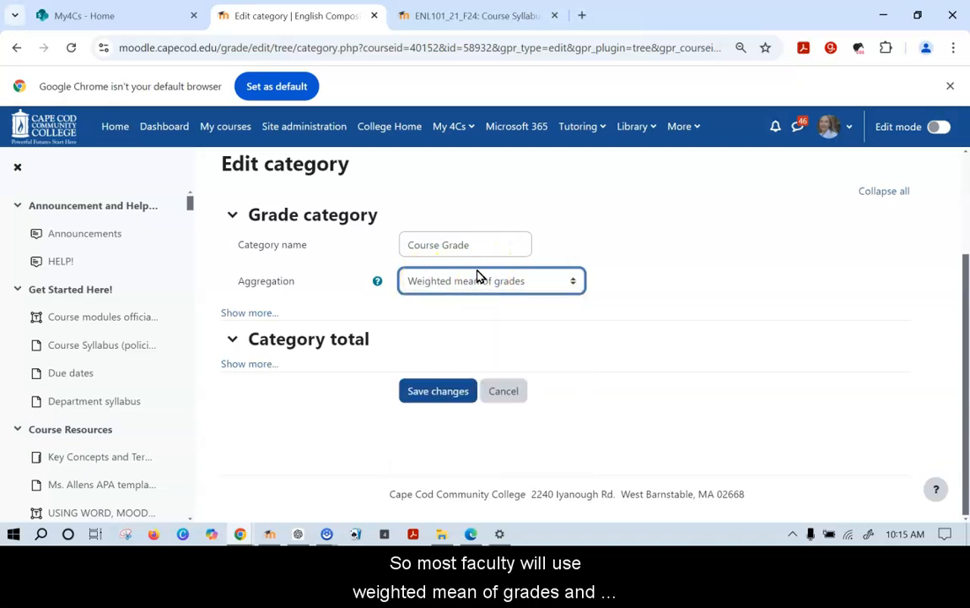
{"action": "left_click", "coordinate": [428, 392]}
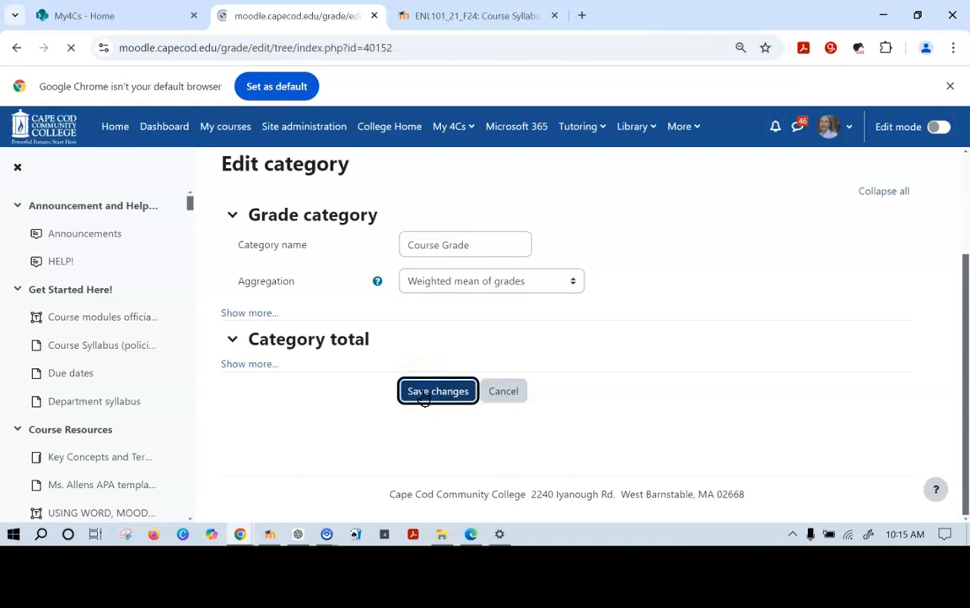
Look up the essay weights in the course syllabus and set the Essay 1, Essay 2 and Essay 3 category weights to 15.
{"action": "scroll", "coordinate": [423, 398], "scroll_direction": "down", "scroll_amount": 2}
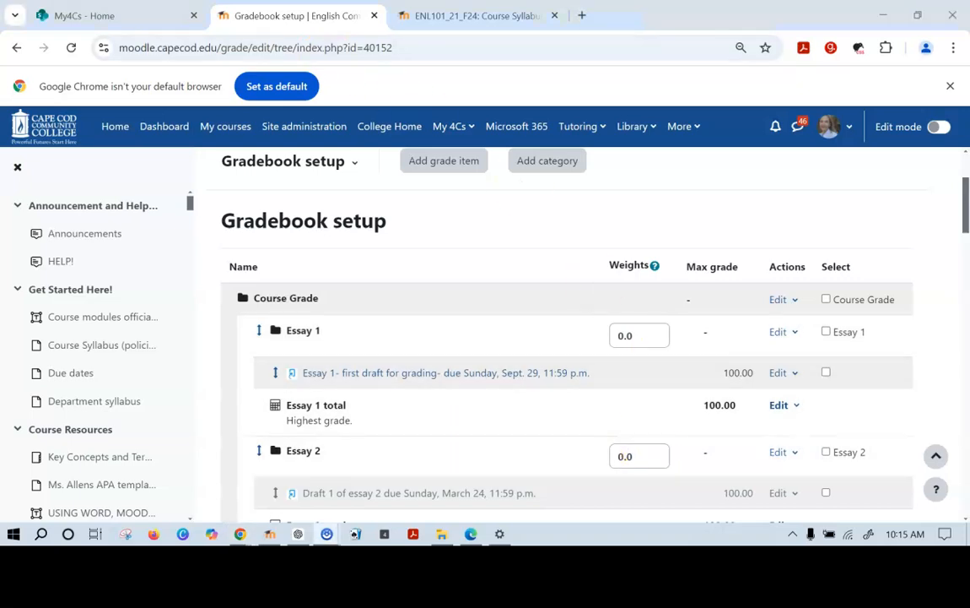
{"action": "left_click", "coordinate": [463, 16]}
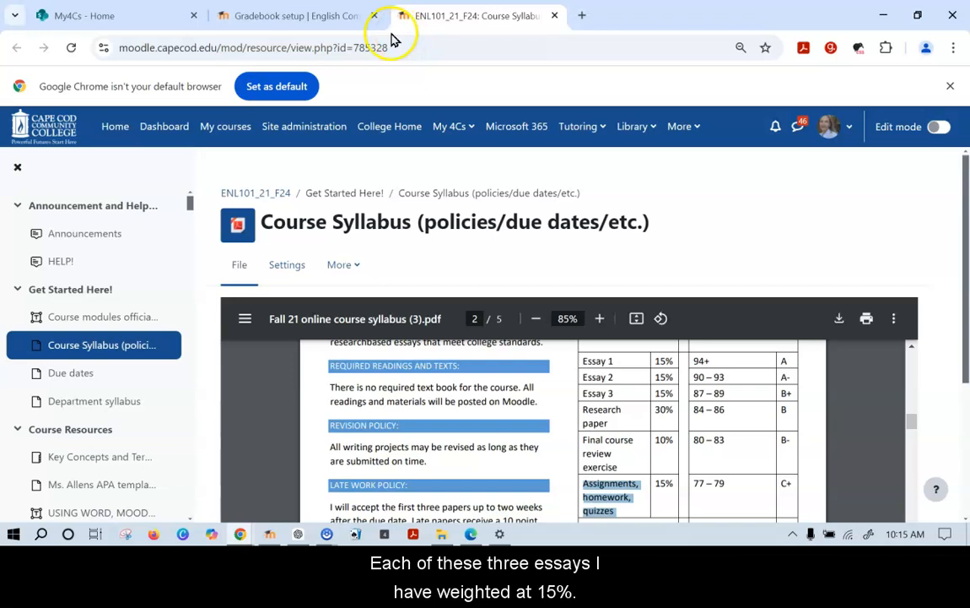
{"action": "left_click", "coordinate": [304, 18]}
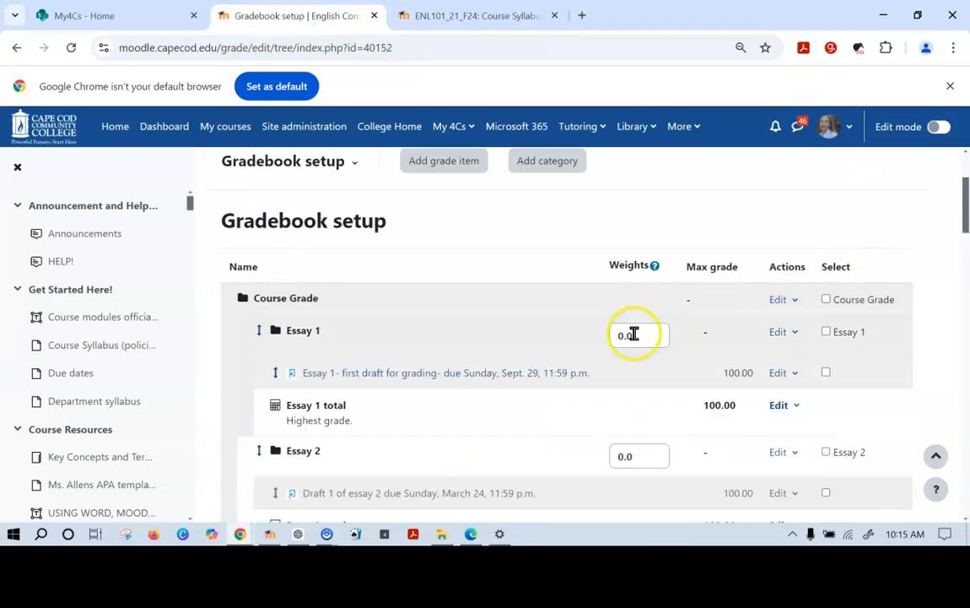
{"action": "left_click_drag", "start_coordinate": [641, 334], "coordinate": [567, 339]}
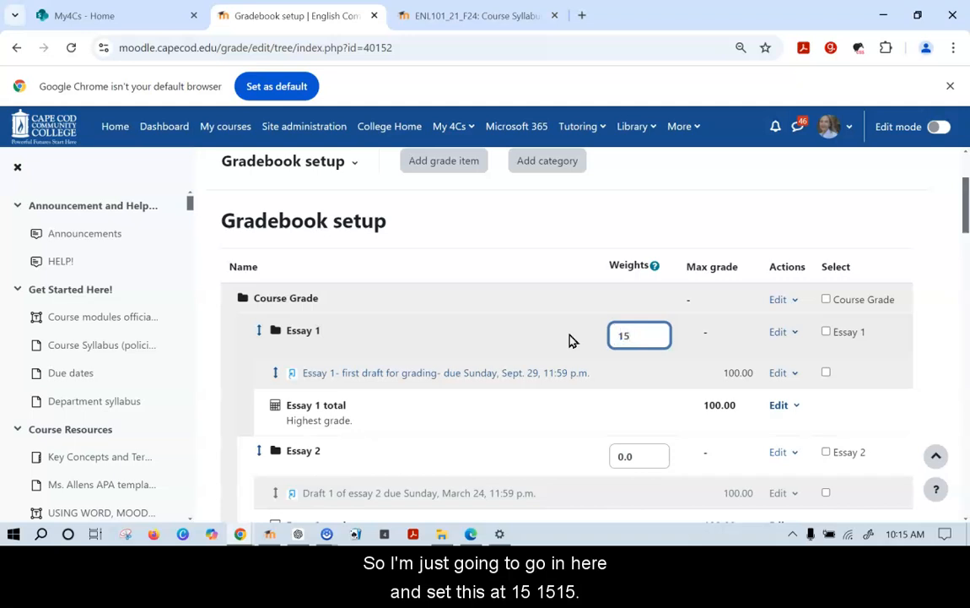
{"action": "type", "text": "15"}
{"action": "left_click_drag", "start_coordinate": [643, 453], "coordinate": [624, 460]}
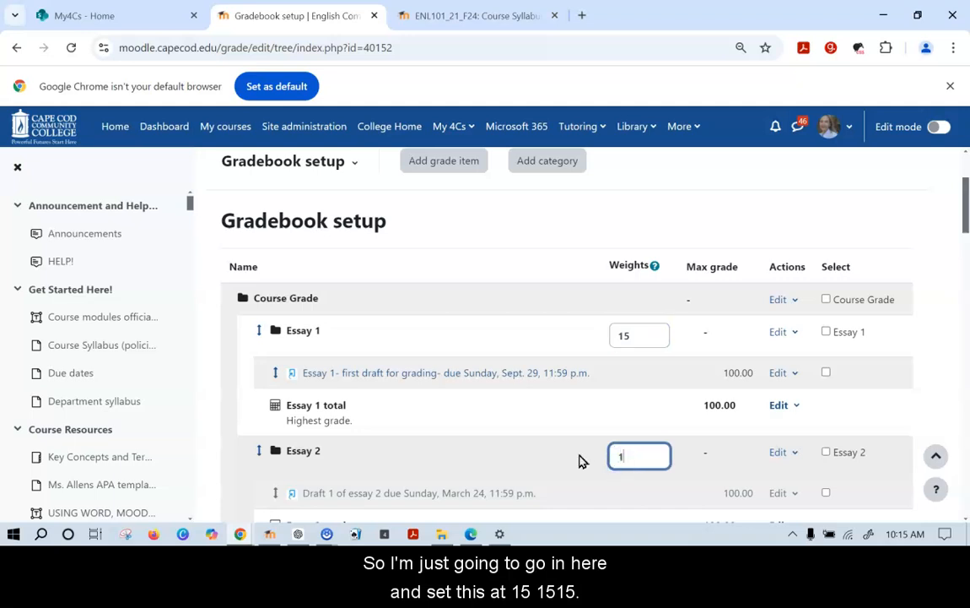
{"action": "type", "text": "15"}
{"action": "scroll", "coordinate": [579, 460], "scroll_direction": "down", "scroll_amount": 3}
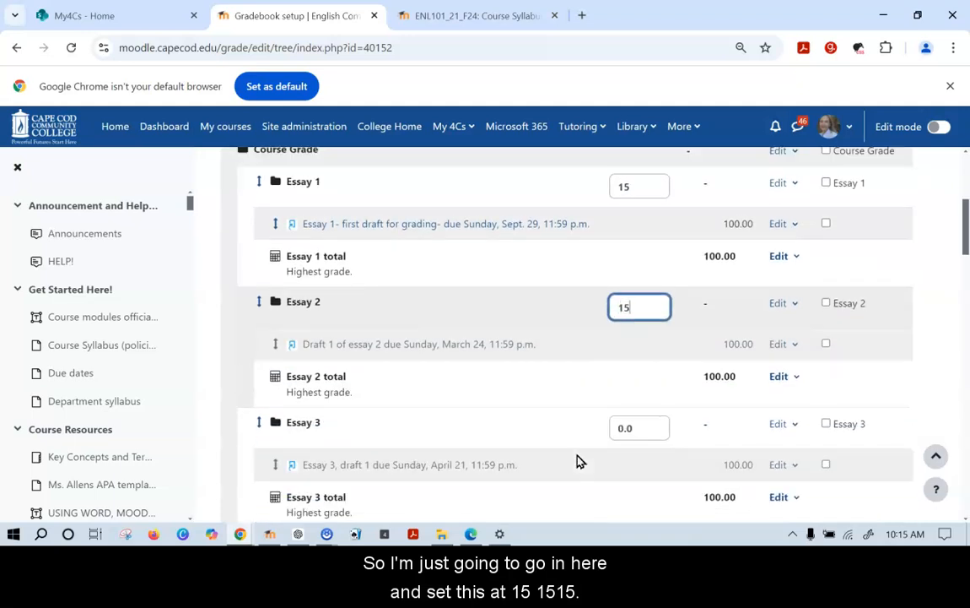
{"action": "left_click_drag", "start_coordinate": [635, 425], "coordinate": [600, 426]}
{"action": "type", "text": "15"}
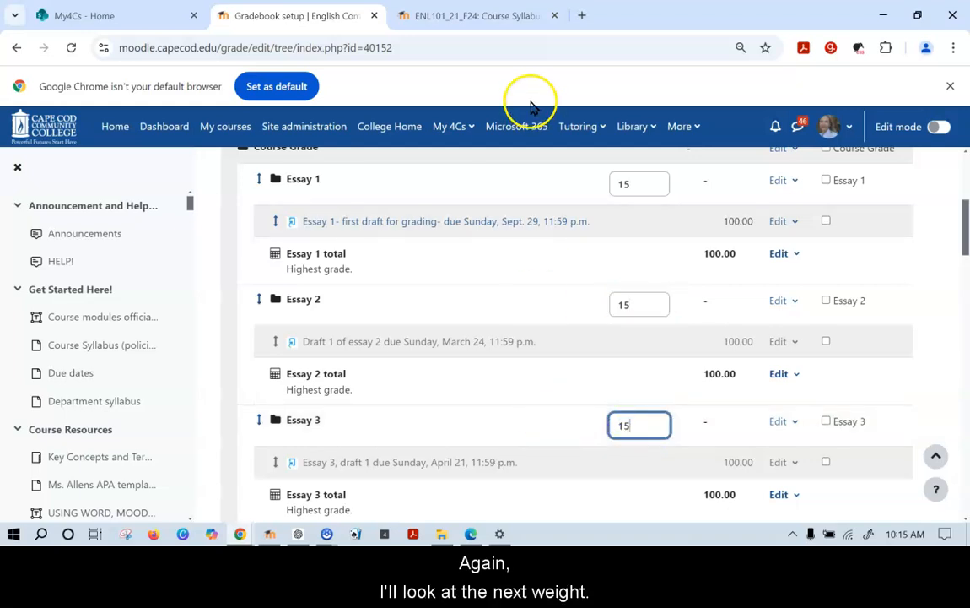
Review the category weights in the gradebook against the course syllabus and save the gradebook changes.
{"action": "left_click", "coordinate": [495, 15]}
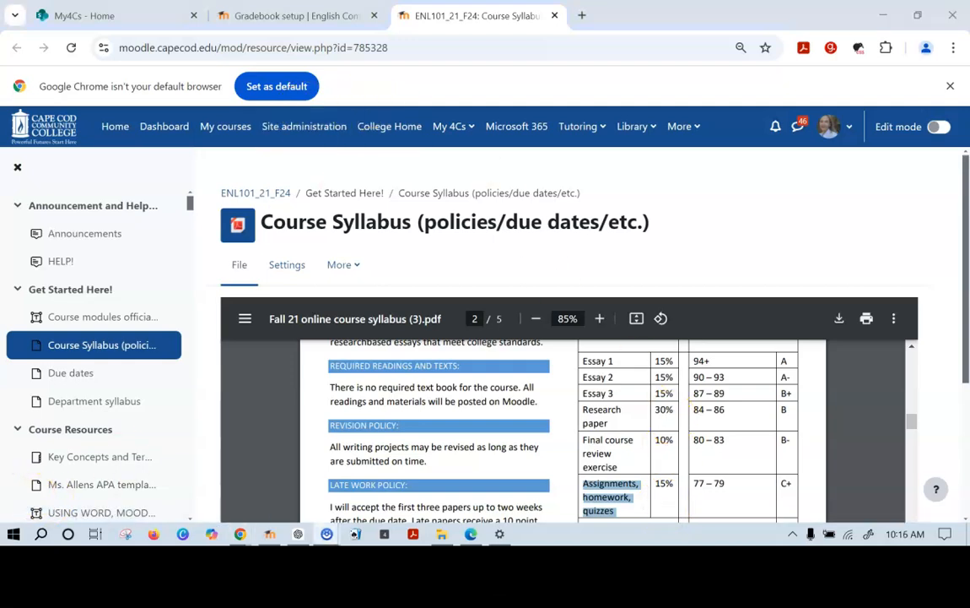
{"action": "scroll", "coordinate": [611, 380], "scroll_direction": "up", "scroll_amount": 10}
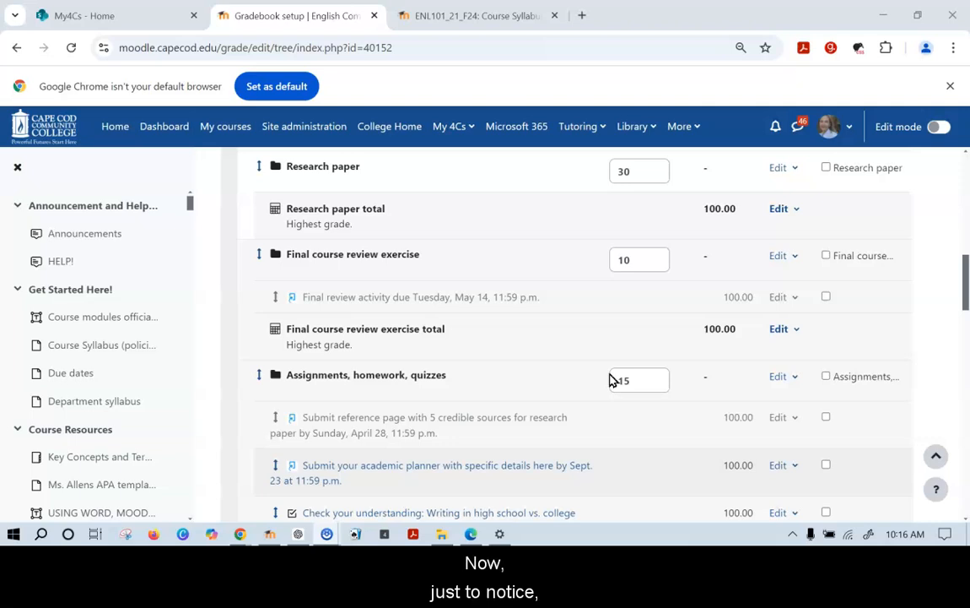
{"action": "scroll", "coordinate": [611, 380], "scroll_direction": "up", "scroll_amount": 10}
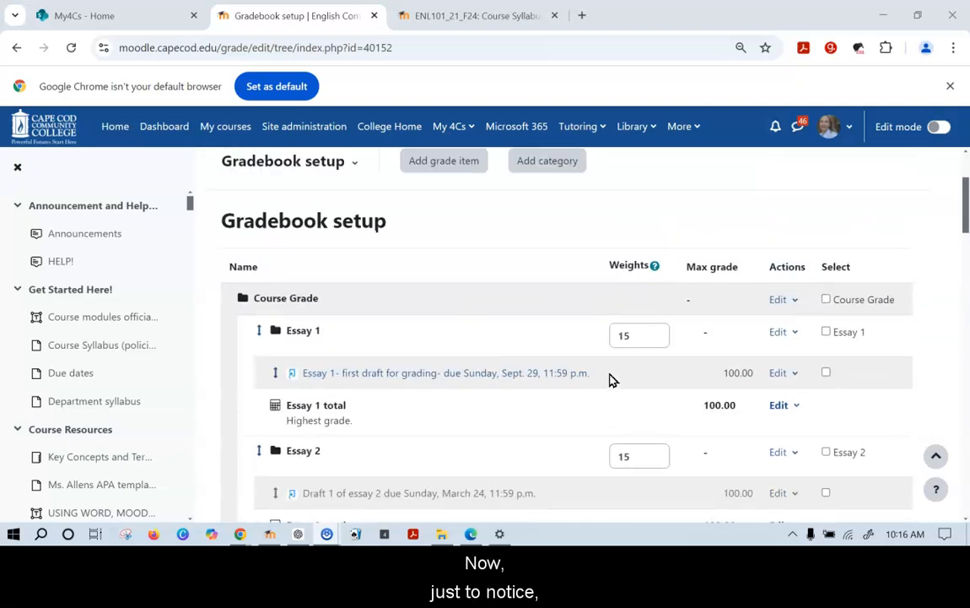
{"action": "scroll", "coordinate": [647, 333], "scroll_direction": "down", "scroll_amount": 4}
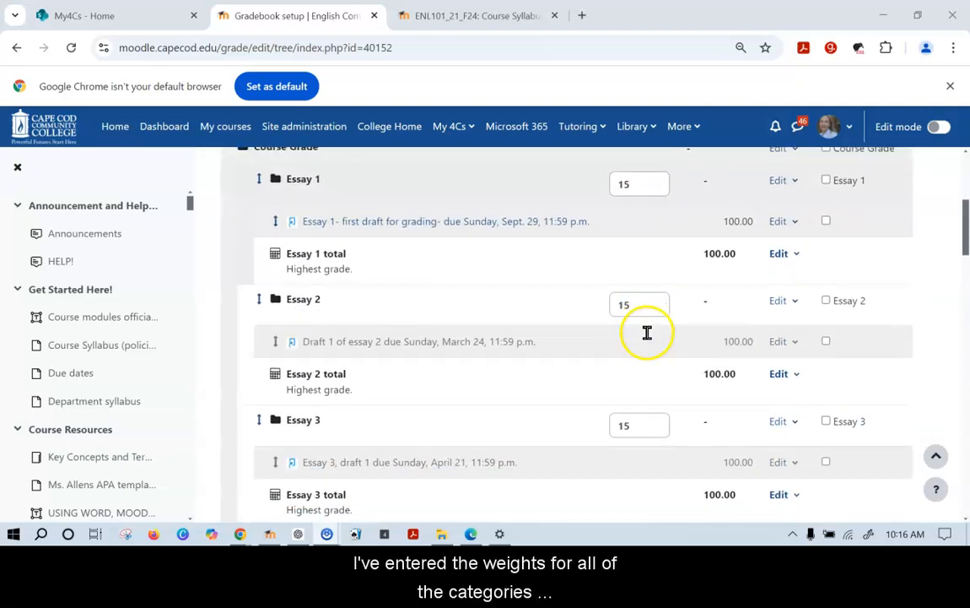
{"action": "scroll", "coordinate": [651, 361], "scroll_direction": "down", "scroll_amount": 5}
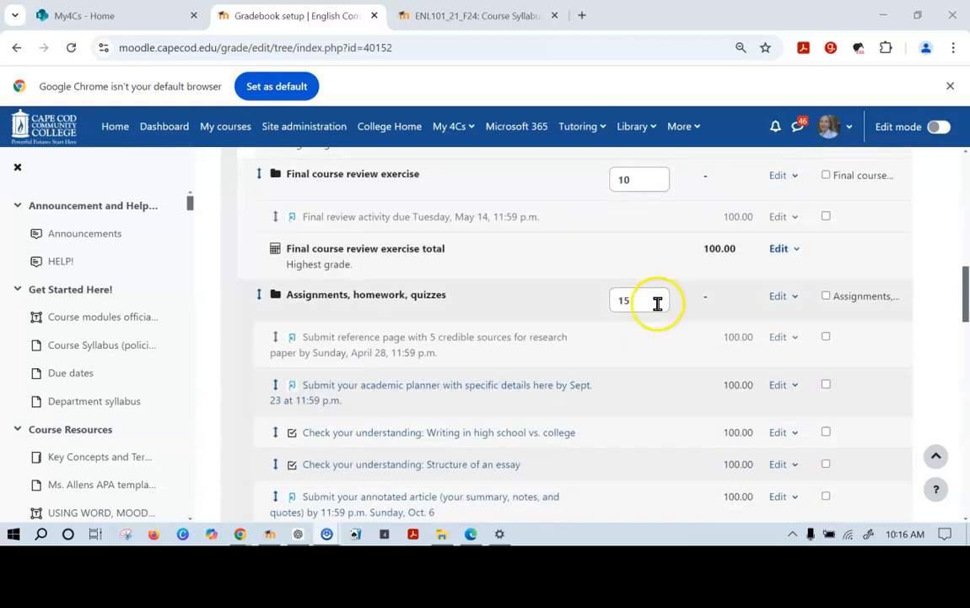
{"action": "scroll", "coordinate": [650, 308], "scroll_direction": "down", "scroll_amount": 5}
{"action": "scroll", "coordinate": [650, 308], "scroll_direction": "down", "scroll_amount": 12}
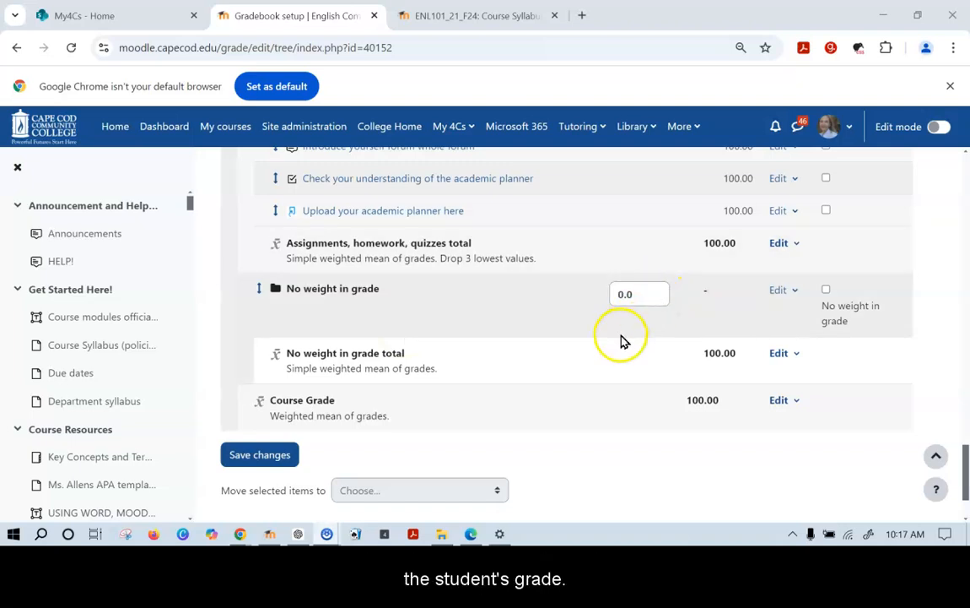
{"action": "left_click", "coordinate": [262, 460]}
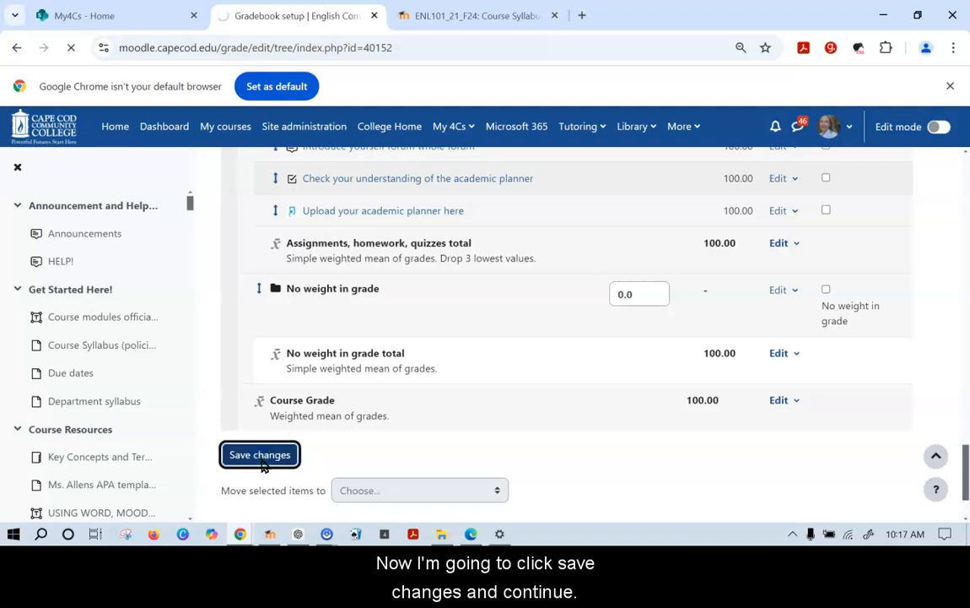
{"action": "left_click", "coordinate": [579, 362]}
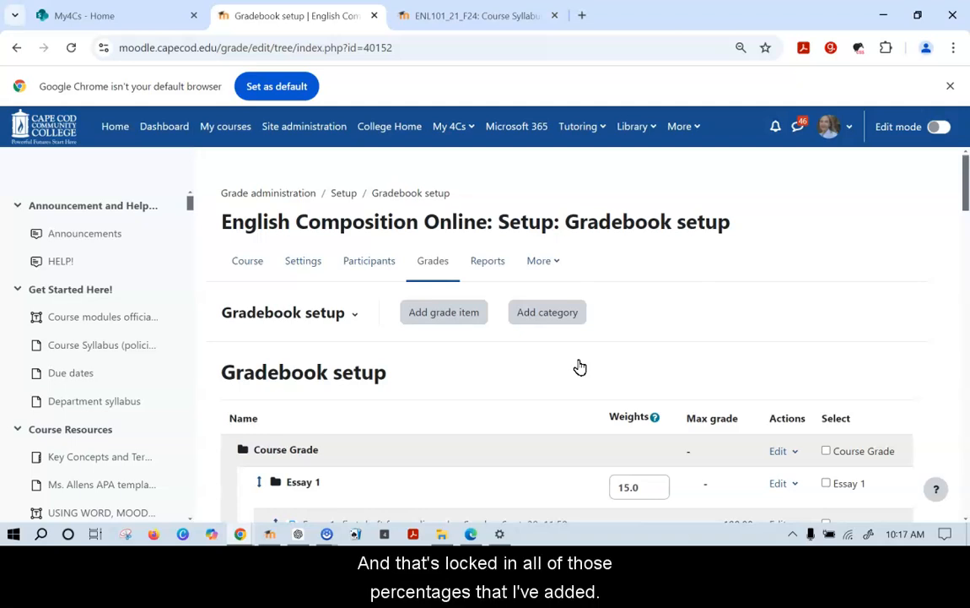
Examine the saved weights of all categories, from Essay 1 down to the No weight in grade category.
{"action": "scroll", "coordinate": [580, 366], "scroll_direction": "down", "scroll_amount": 7}
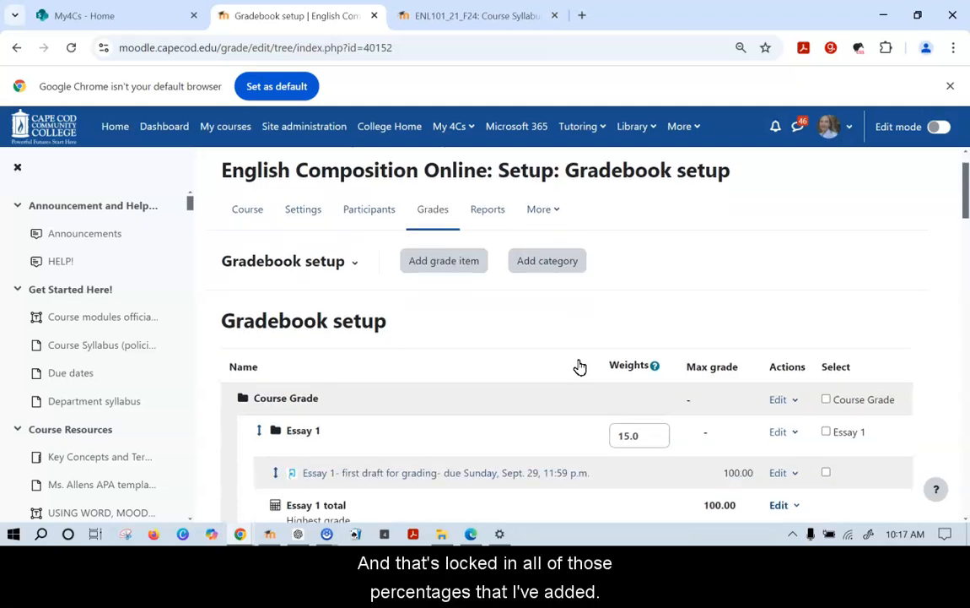
{"action": "scroll", "coordinate": [580, 366], "scroll_direction": "down", "scroll_amount": 10}
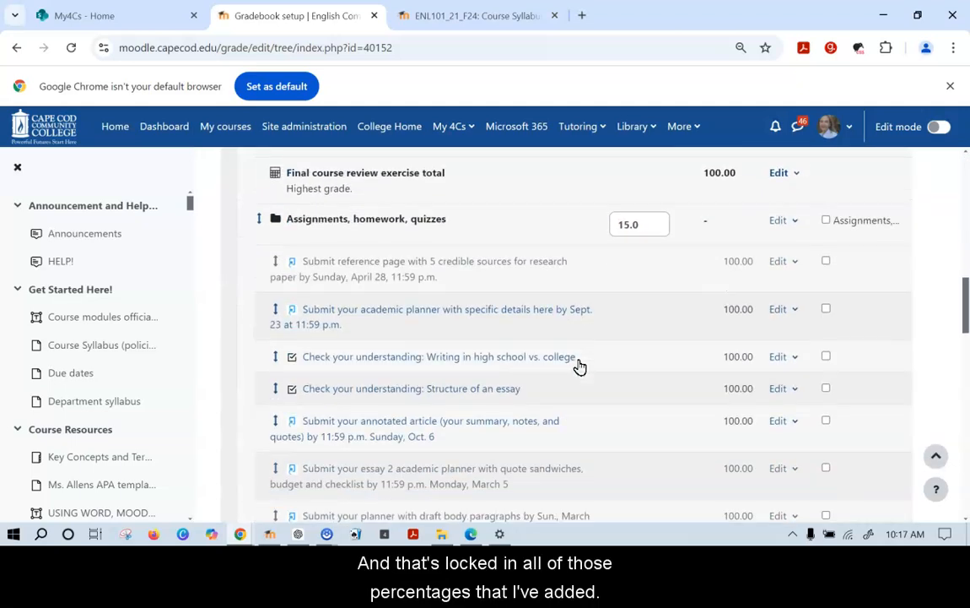
{"action": "scroll", "coordinate": [580, 366], "scroll_direction": "down", "scroll_amount": 6}
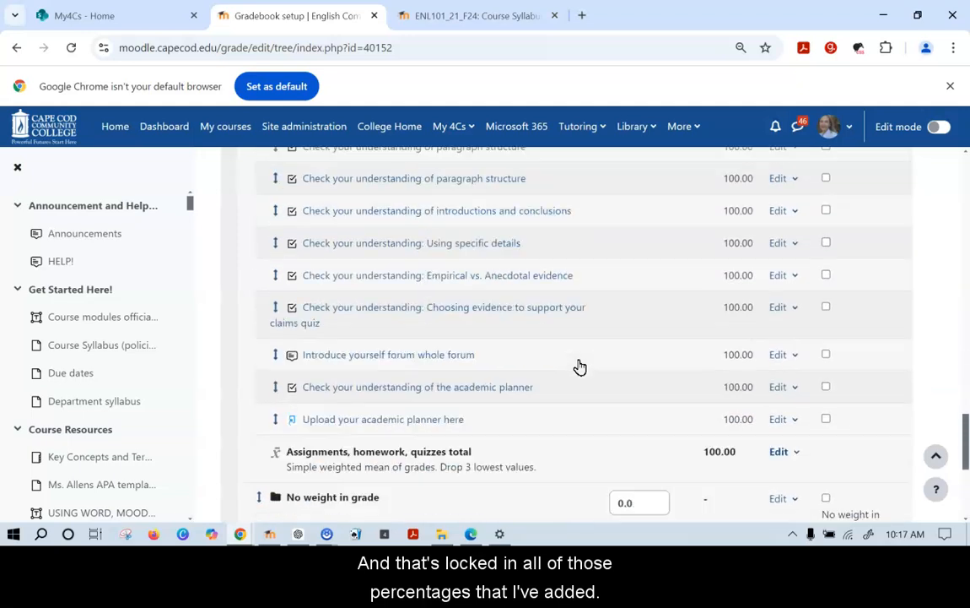
{"action": "scroll", "coordinate": [580, 366], "scroll_direction": "down", "scroll_amount": 3}
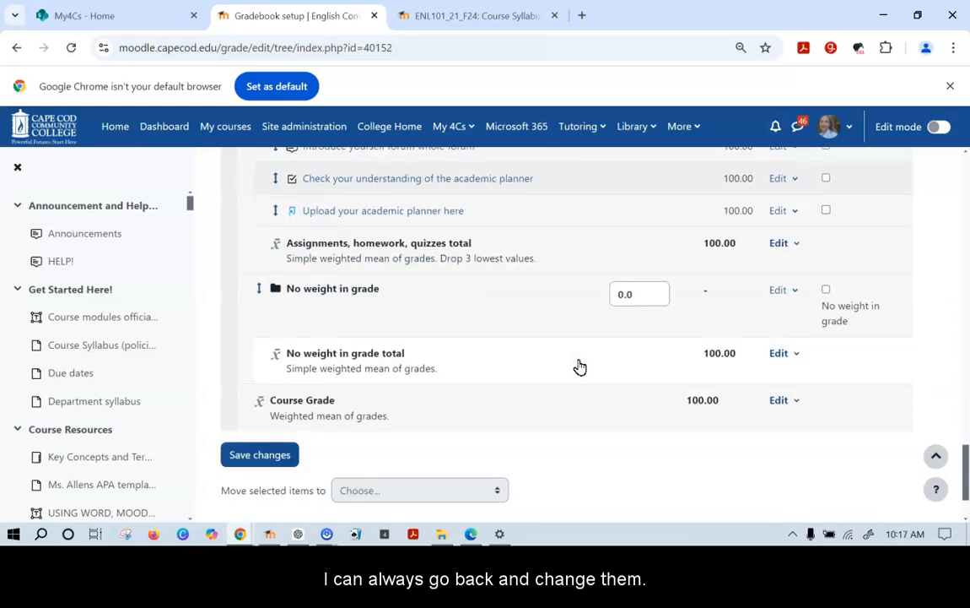
{"action": "scroll", "coordinate": [580, 367], "scroll_direction": "down", "scroll_amount": 2}
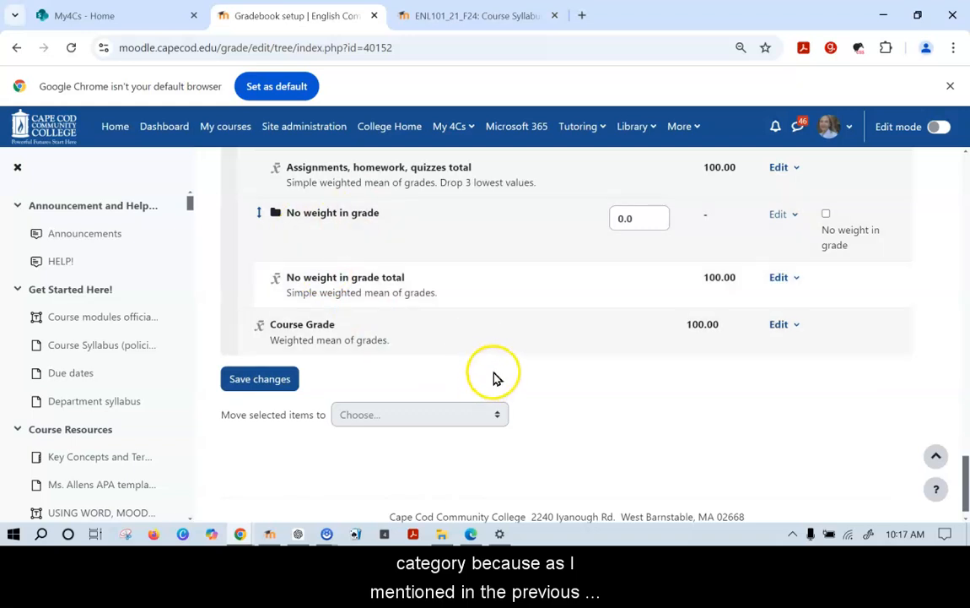
Turn off Exclude empty grades in the Course Grade category's settings, save the category, and continue past the grade recalculation.
{"action": "scroll", "coordinate": [496, 378], "scroll_direction": "up", "scroll_amount": 4}
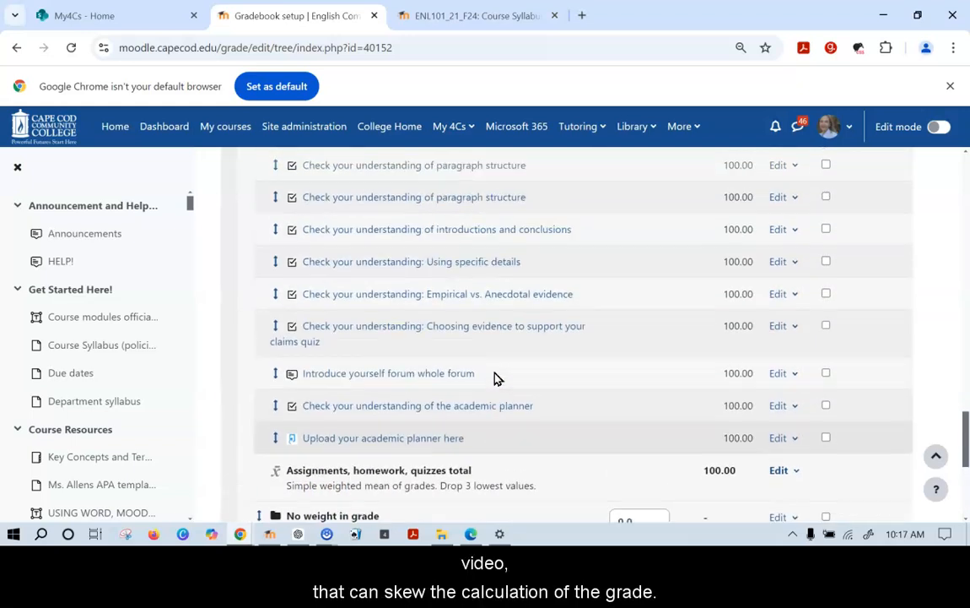
{"action": "scroll", "coordinate": [496, 378], "scroll_direction": "up", "scroll_amount": 10}
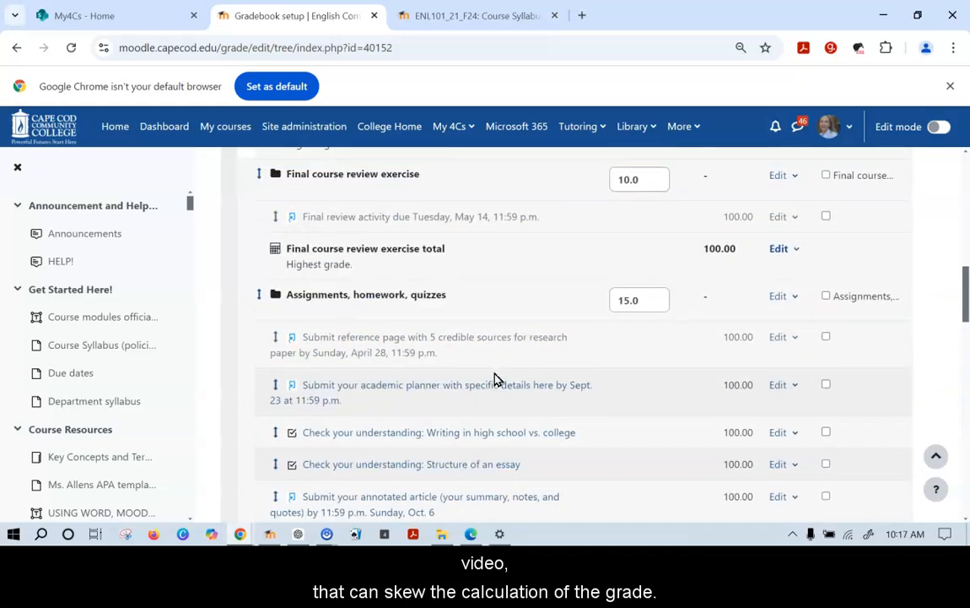
{"action": "scroll", "coordinate": [496, 378], "scroll_direction": "up", "scroll_amount": 15}
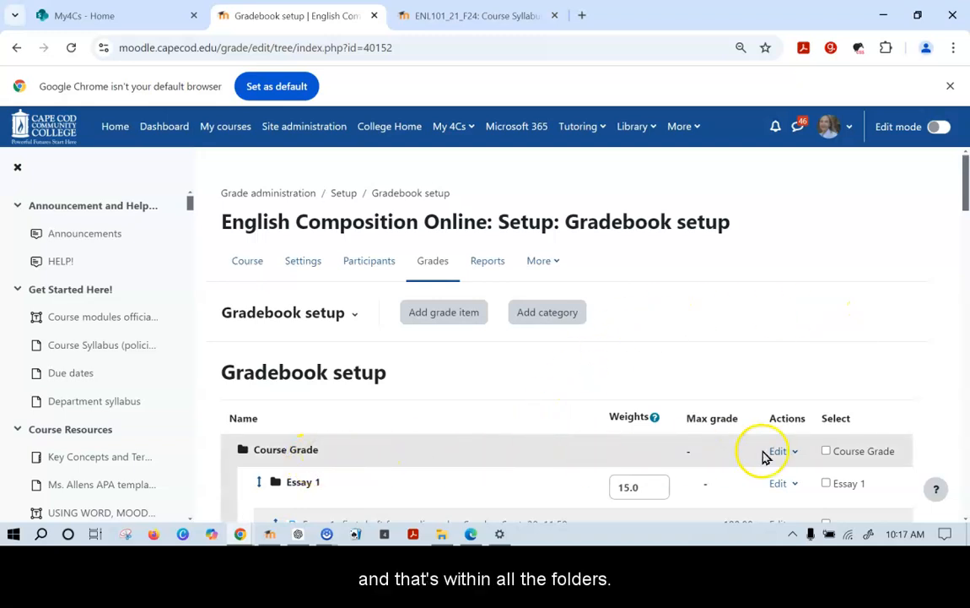
{"action": "left_click", "coordinate": [797, 454]}
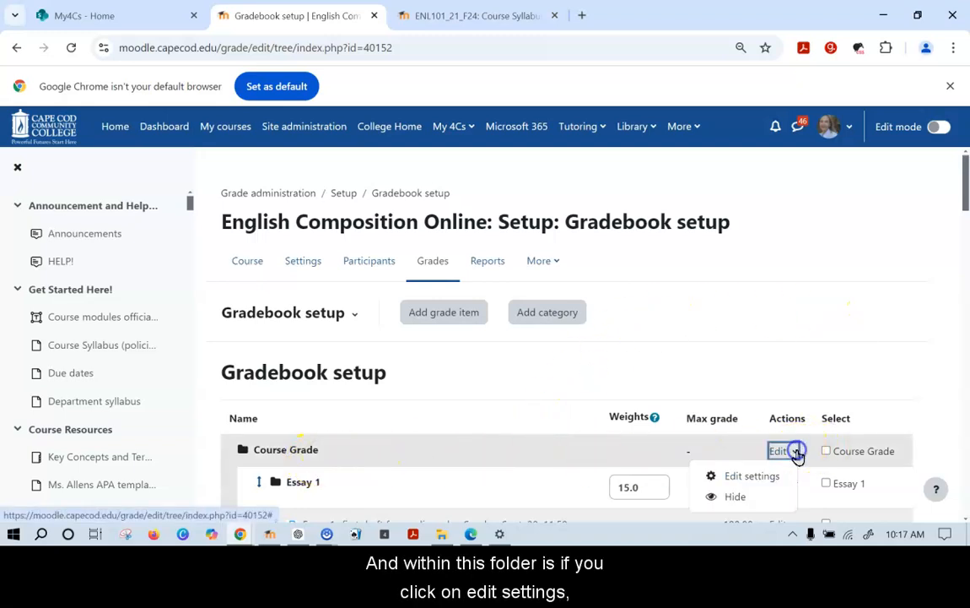
{"action": "left_click", "coordinate": [773, 476]}
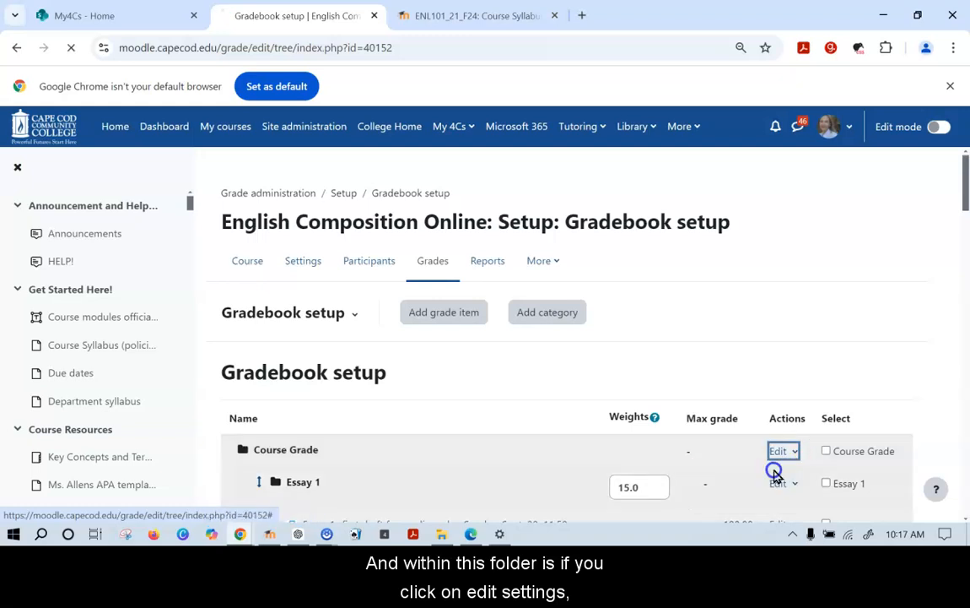
{"action": "scroll", "coordinate": [698, 361], "scroll_direction": "down", "scroll_amount": 3}
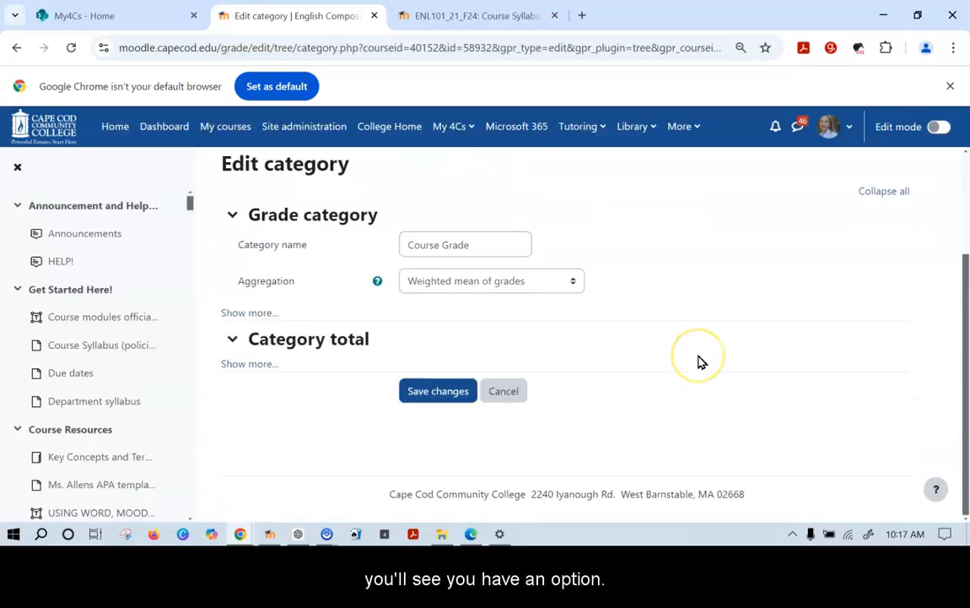
{"action": "left_click", "coordinate": [254, 312]}
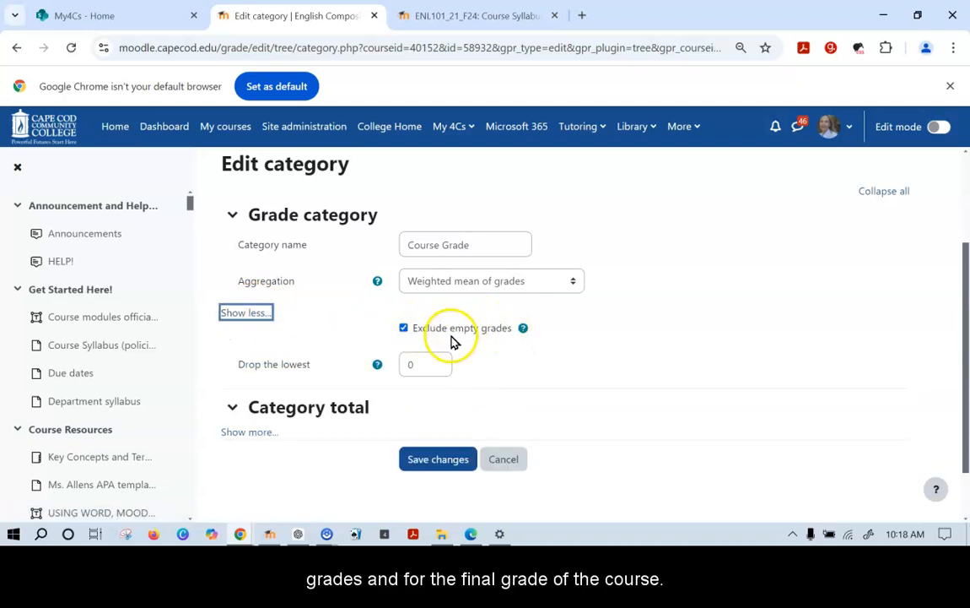
{"action": "left_click", "coordinate": [404, 329]}
{"action": "left_click", "coordinate": [404, 329]}
{"action": "left_click", "coordinate": [404, 329]}
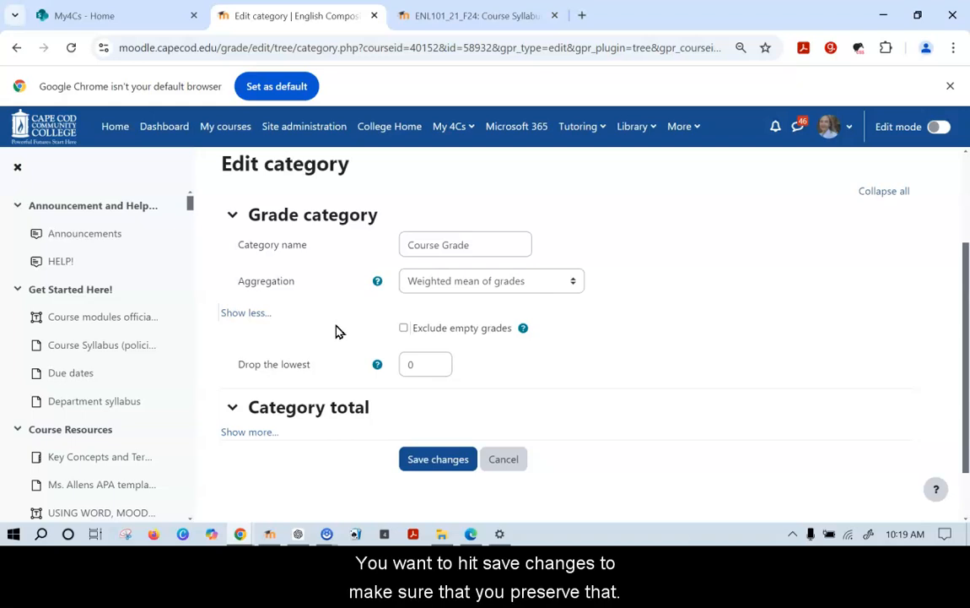
{"action": "left_click", "coordinate": [425, 470]}
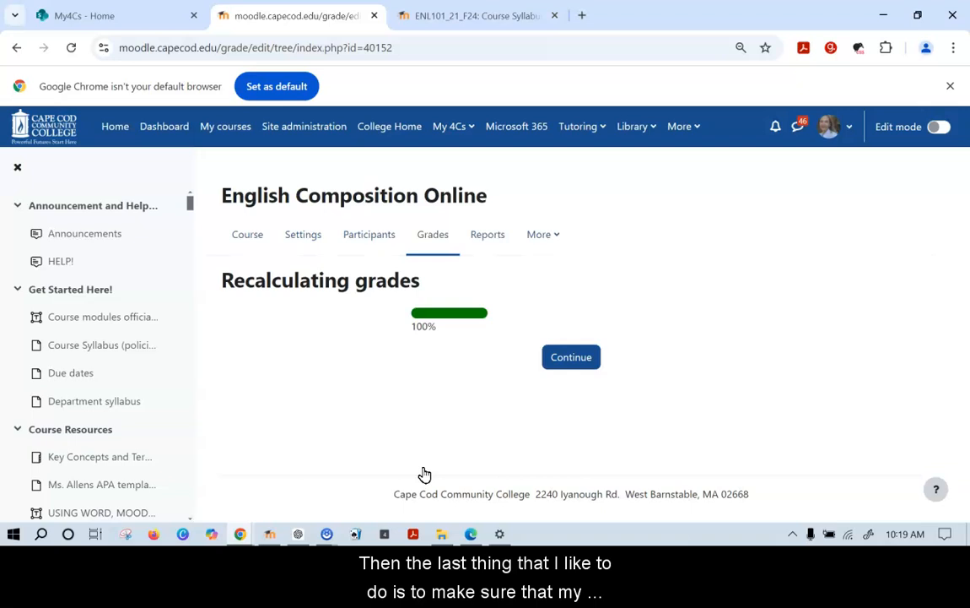
{"action": "left_click", "coordinate": [572, 359]}
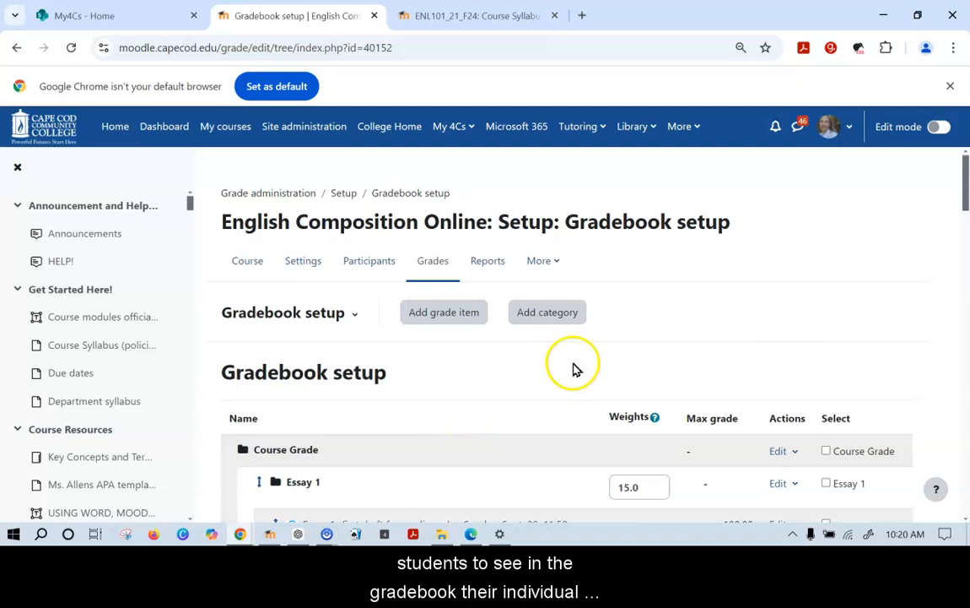
Hide the Course Grade total at the end of the gradebook setup list.
{"action": "scroll", "coordinate": [499, 381], "scroll_direction": "down", "scroll_amount": 2}
{"action": "scroll", "coordinate": [499, 381], "scroll_direction": "down", "scroll_amount": 15}
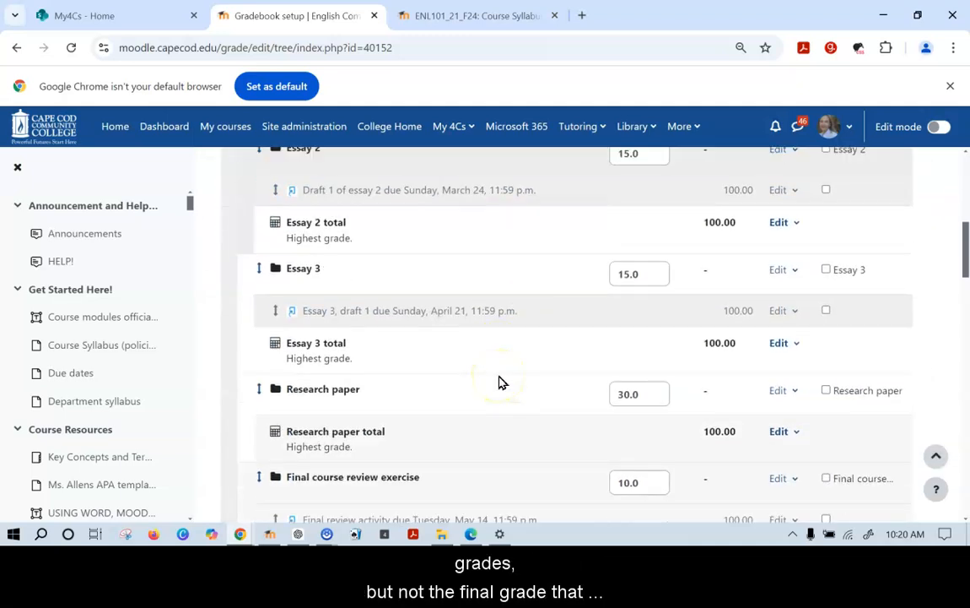
{"action": "scroll", "coordinate": [498, 381], "scroll_direction": "down", "scroll_amount": 5}
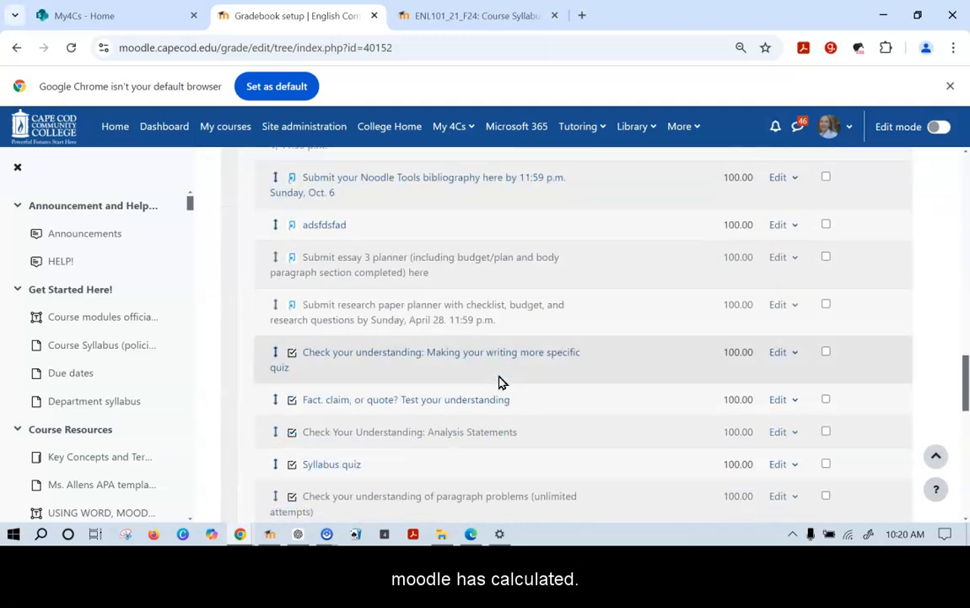
{"action": "scroll", "coordinate": [499, 381], "scroll_direction": "down", "scroll_amount": 10}
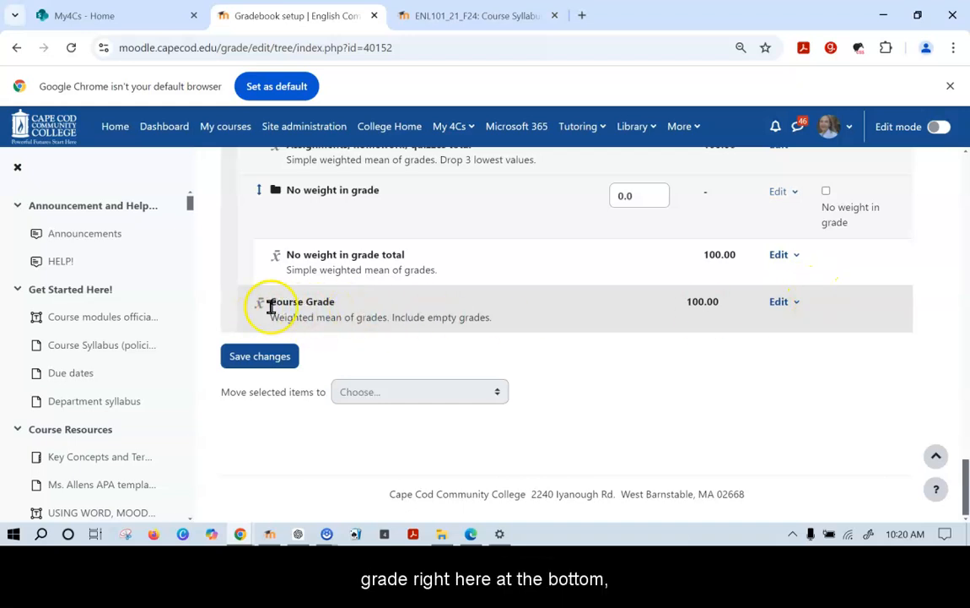
{"action": "left_click", "coordinate": [797, 304]}
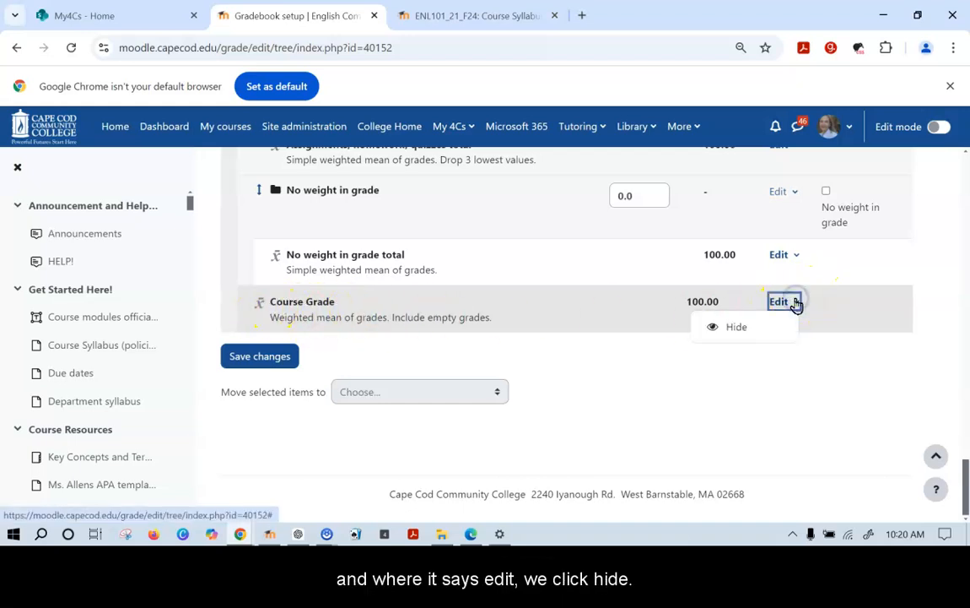
{"action": "left_click", "coordinate": [737, 332]}
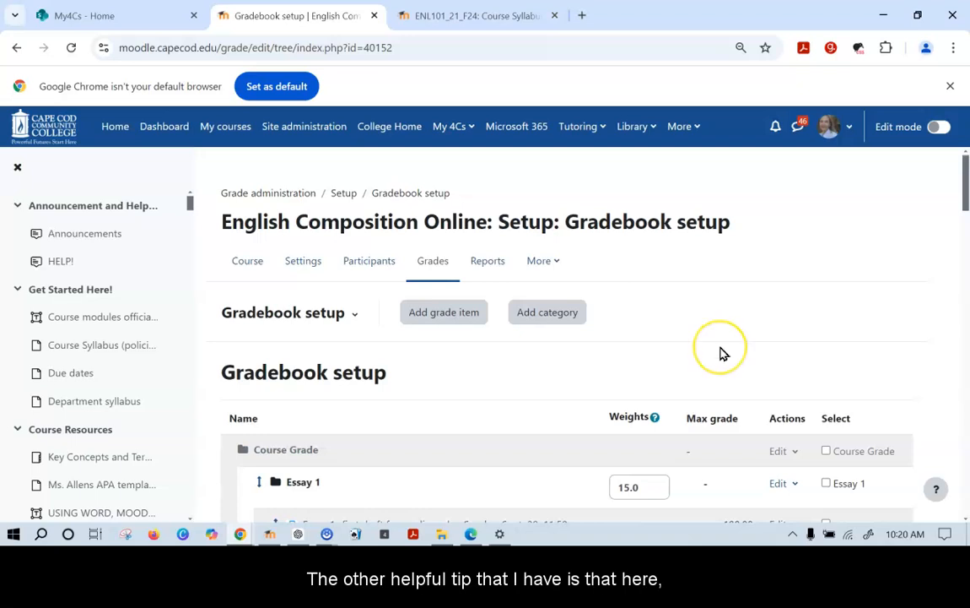
{"action": "scroll", "coordinate": [721, 352], "scroll_direction": "down", "scroll_amount": 3}
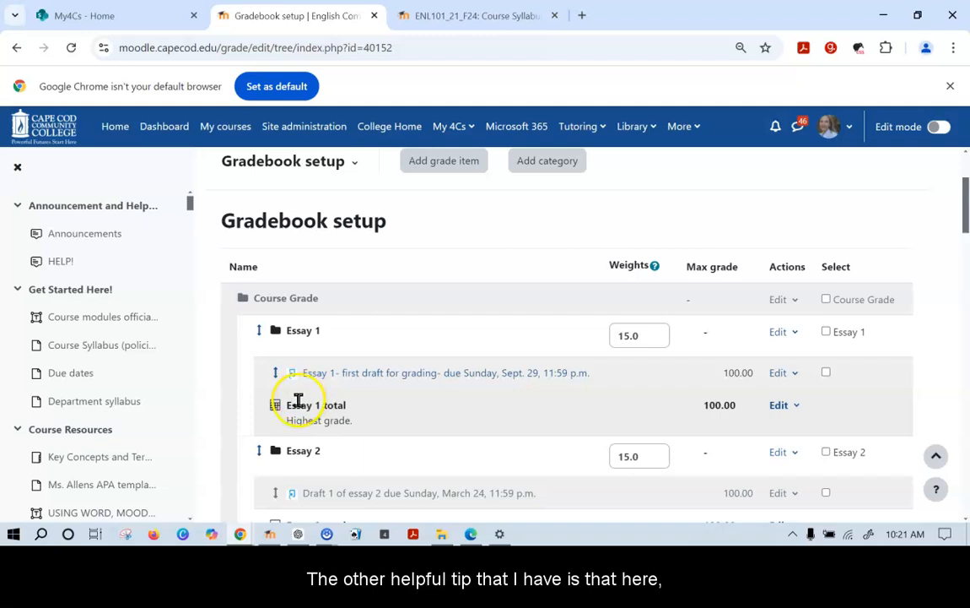
{"action": "left_click", "coordinate": [795, 407]}
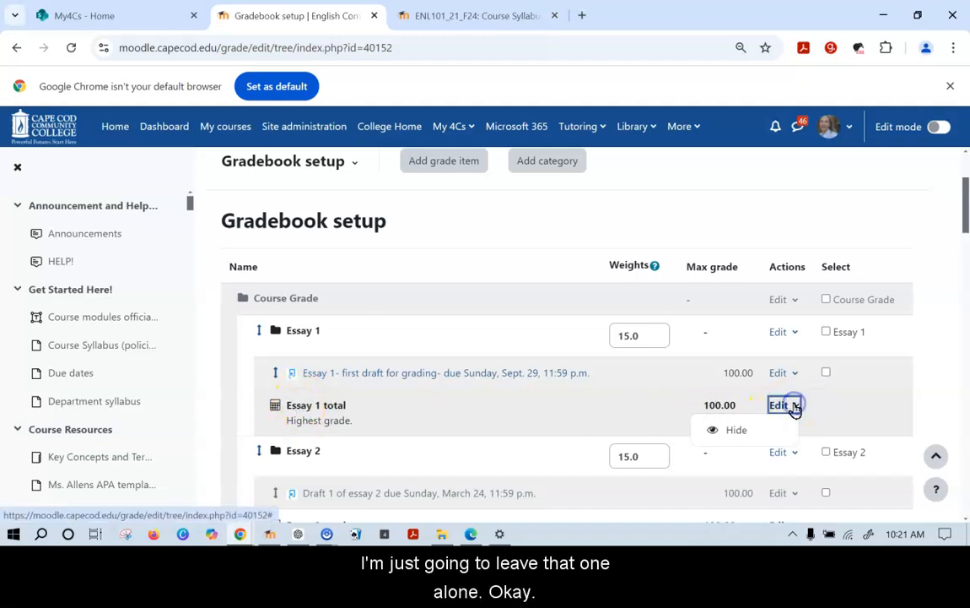
{"action": "left_click", "coordinate": [941, 388]}
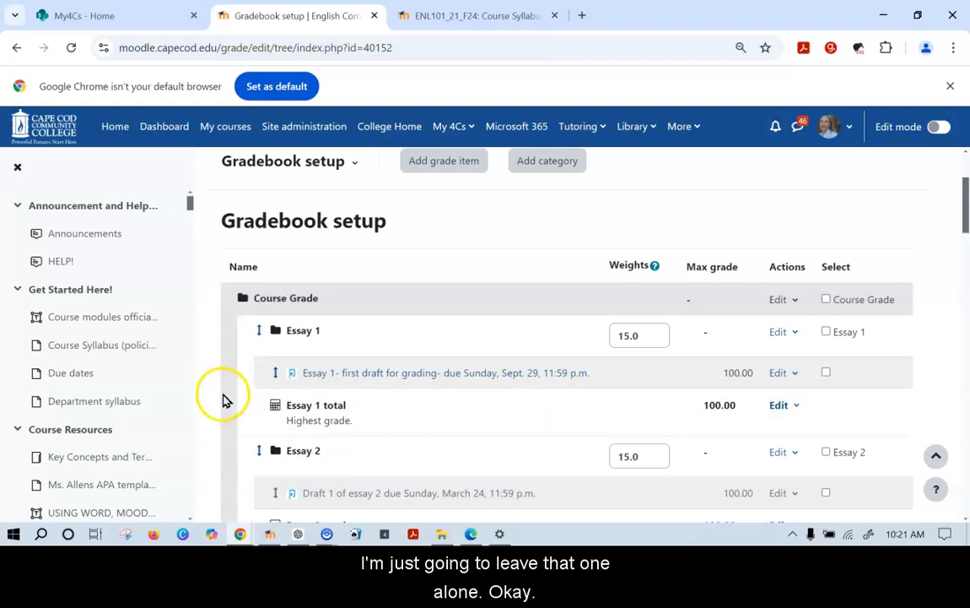